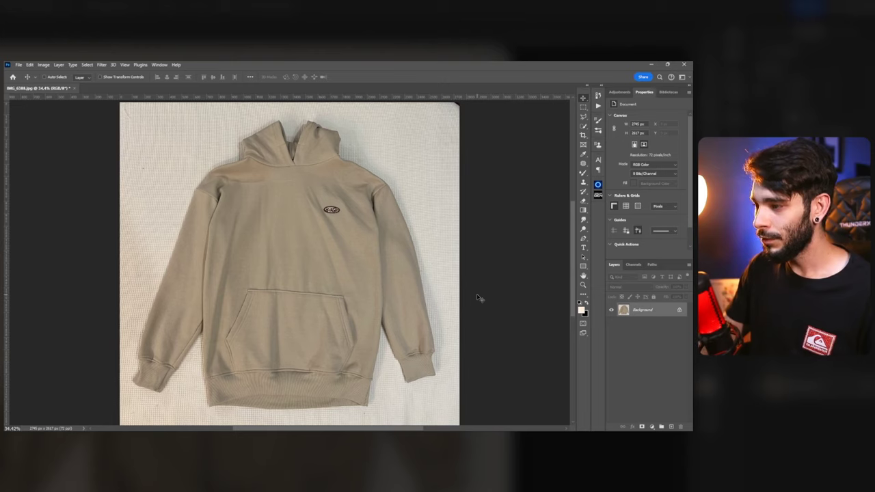
Step: Duplicate the photo twice, Gaussian-blur Layer 1, and reselect the visible Layer 1 copy
{"action": "key", "text": "ctrl+j"}
{"action": "key", "text": "ctrl+j"}
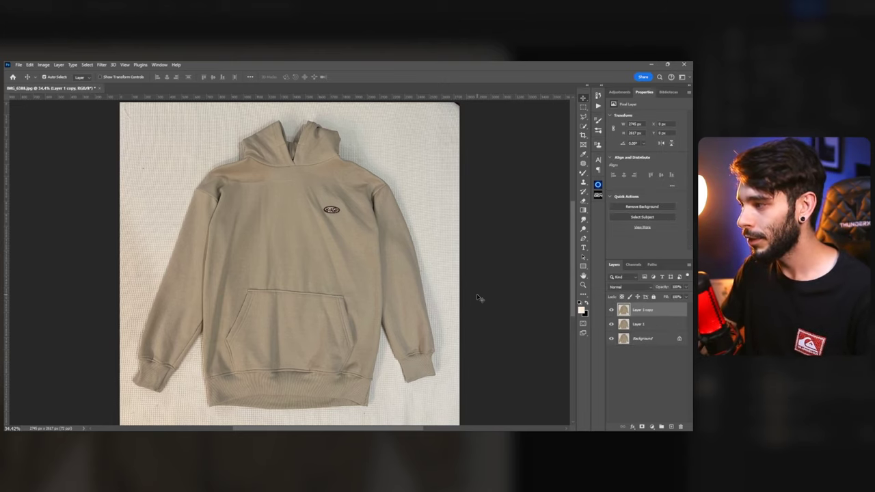
{"action": "left_click", "coordinate": [623, 326]}
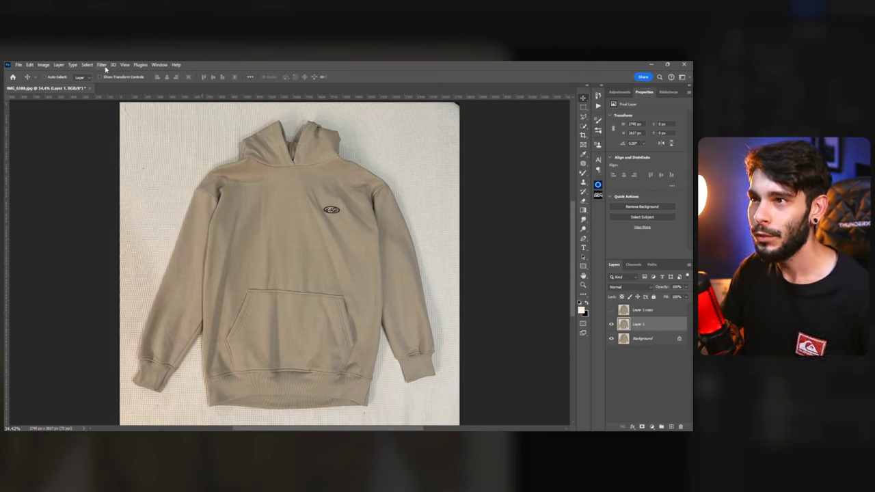
{"action": "key", "text": "ctrl+alt+f"}
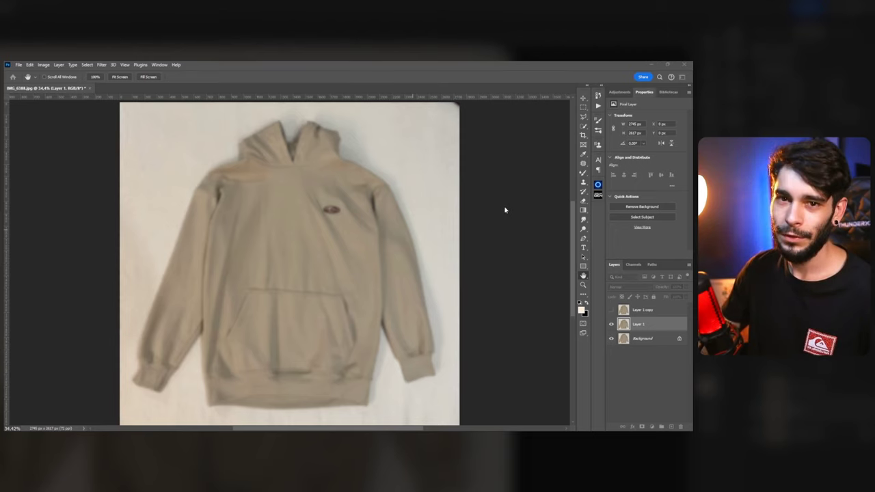
{"action": "key", "text": "Return"}
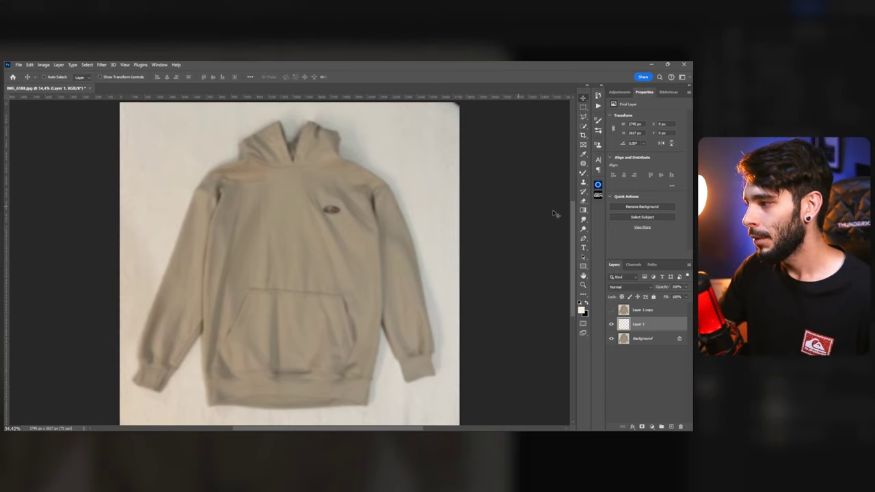
{"action": "left_click", "coordinate": [612, 310]}
{"action": "left_click", "coordinate": [639, 312]}
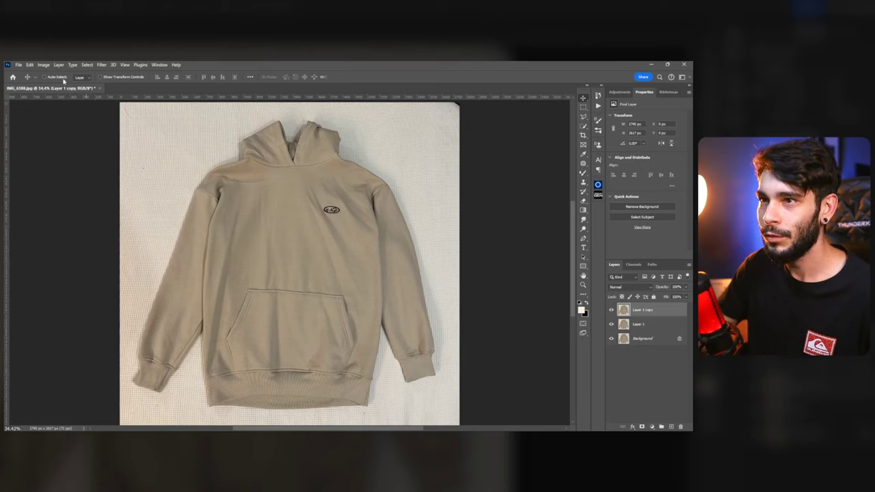
Step: High-pass Layer 1 copy, set it to Linear Light, and group it with Layer 1
{"action": "key", "text": "ctrl+alt+f"}
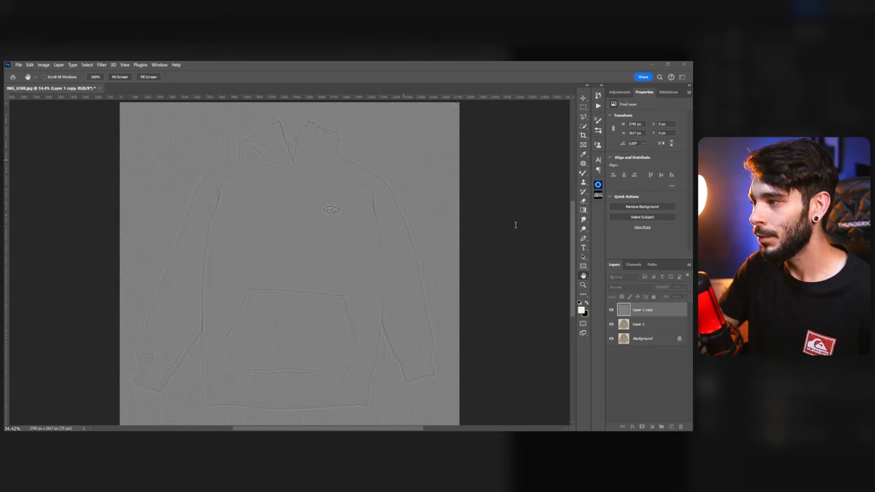
{"action": "key", "text": "Return"}
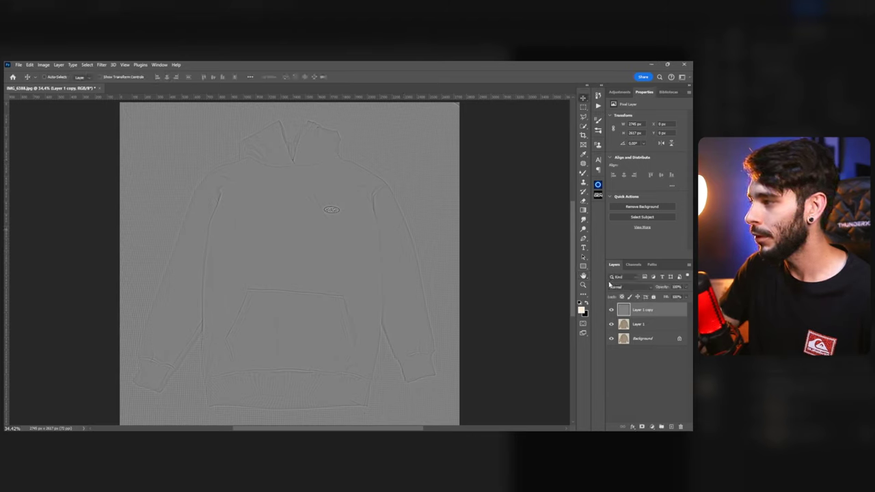
{"action": "key", "text": "alt+shift+j"}
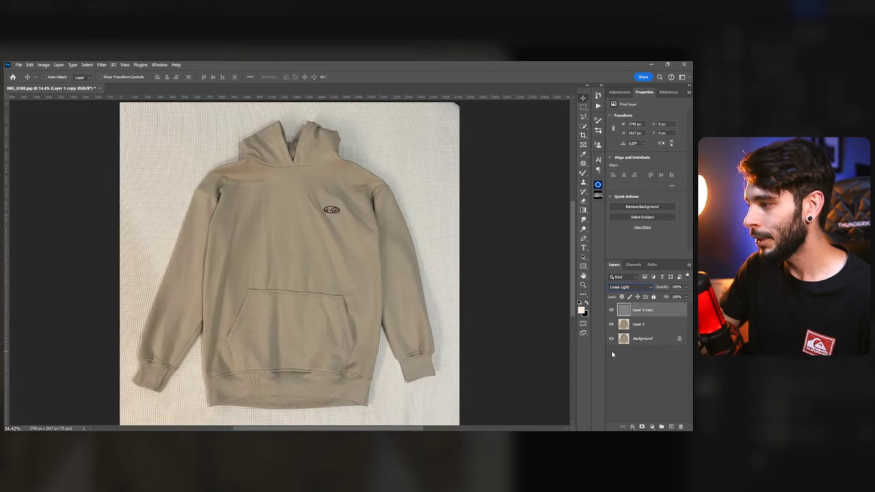
{"action": "left_click", "coordinate": [655, 338], "text": "shift"}
{"action": "left_click", "coordinate": [653, 337], "text": "ctrl"}
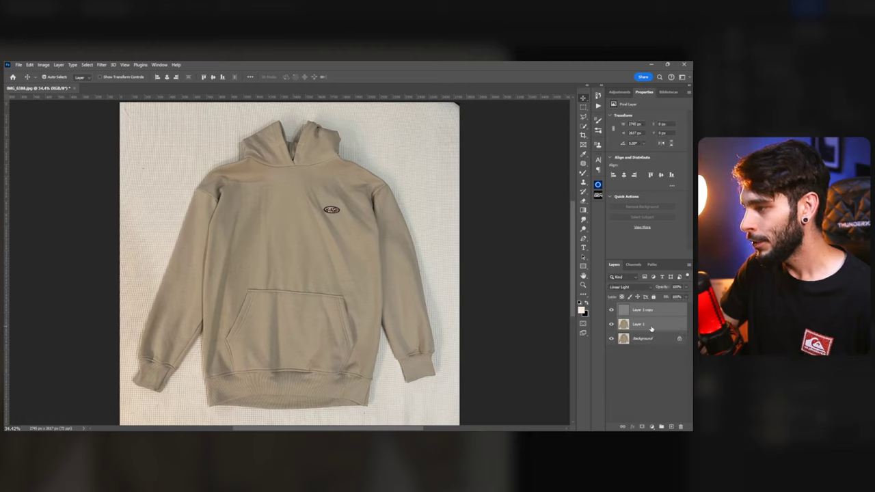
{"action": "key", "text": "ctrl+g"}
Step: Hide the Layer 1 copy texture inside Group 1, select blurred Layer 1, and pick the Mixer Brush
{"action": "left_click", "coordinate": [622, 313]}
{"action": "left_click", "coordinate": [650, 320]}
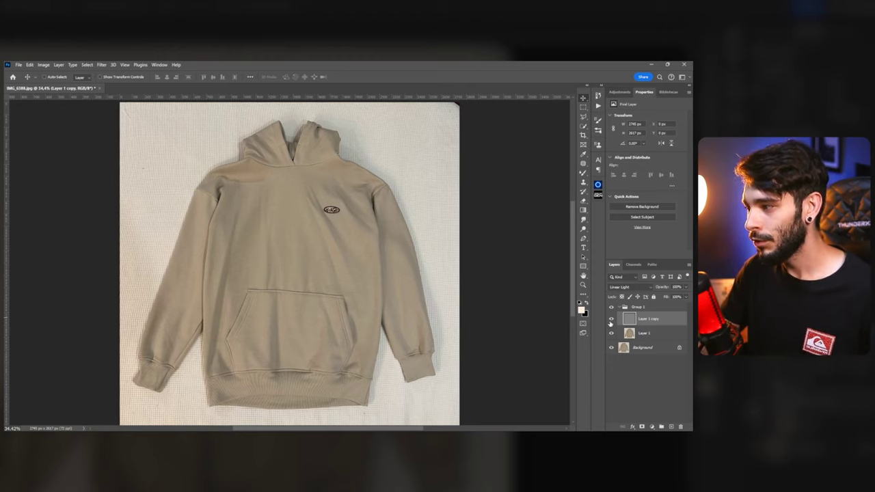
{"action": "left_click", "coordinate": [611, 319]}
{"action": "left_click", "coordinate": [646, 333]}
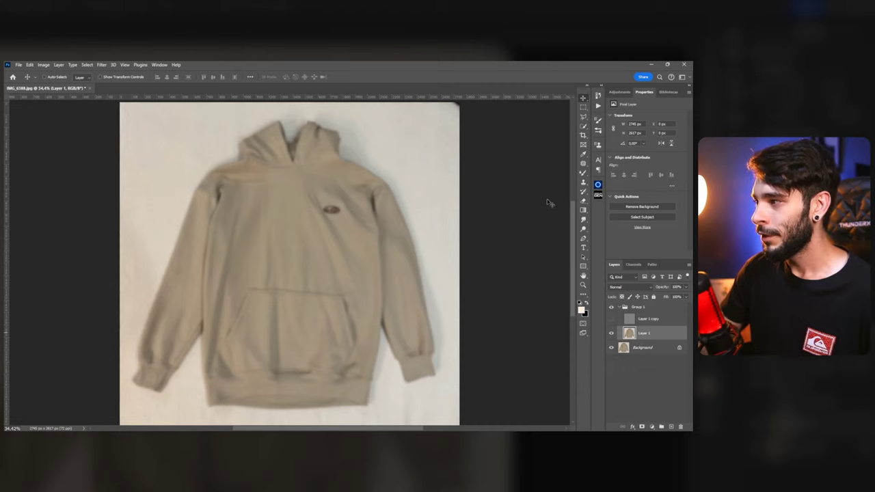
{"action": "left_click", "coordinate": [583, 174]}
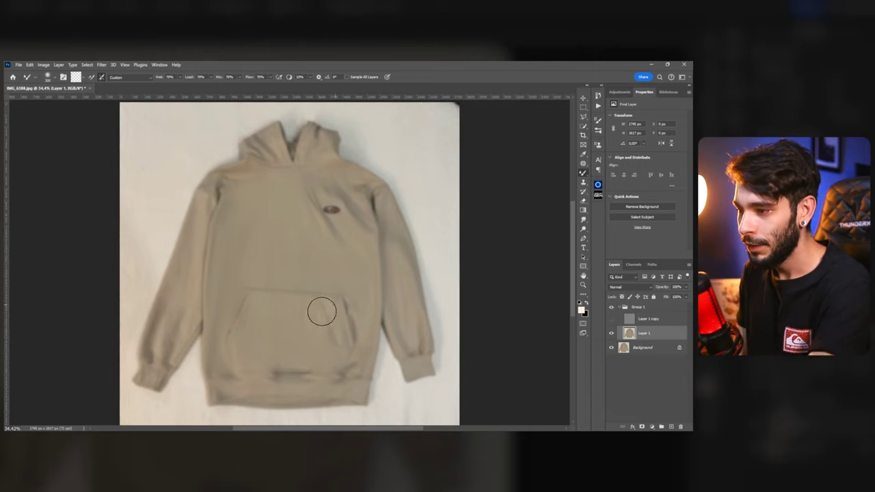
Step: Shrink the Mixer Brush and paint out the wrinkles on the hoodie's body and pocket
{"action": "key", "text": "bracketleft"}
{"action": "key", "text": "bracketleft"}
{"action": "key", "text": "bracketleft"}
{"action": "key", "text": "bracketleft"}
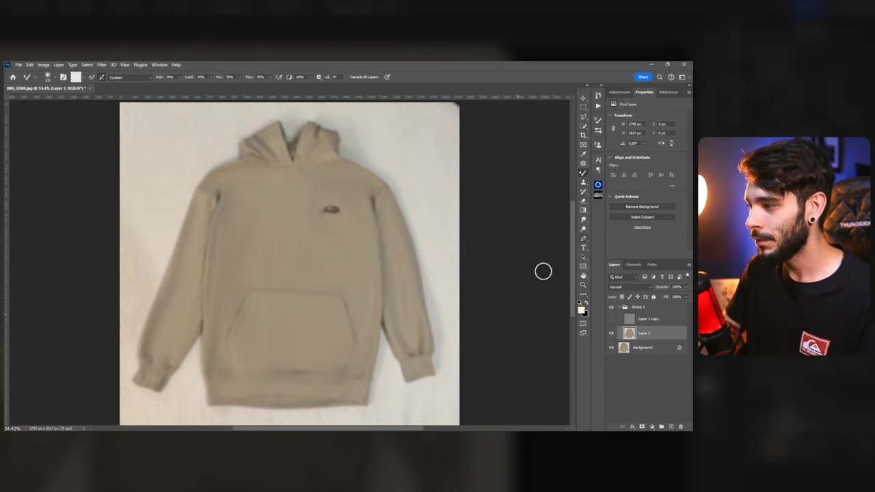
Step: Show and select the Layer 1 copy texture layer, switching to the Clone Stamp tool
{"action": "left_click", "coordinate": [611, 320]}
{"action": "left_click", "coordinate": [640, 322]}
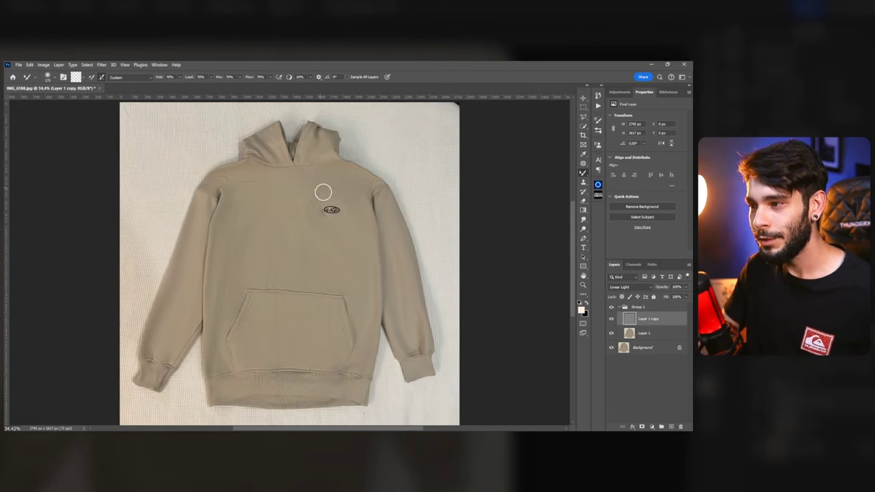
{"action": "scroll", "coordinate": [302, 216], "scroll_direction": "up", "scroll_amount": 3}
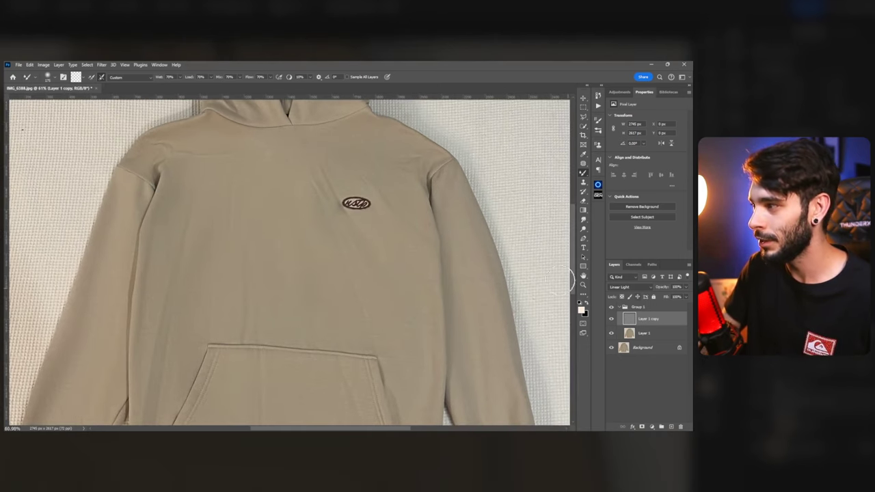
{"action": "left_click", "coordinate": [584, 182]}
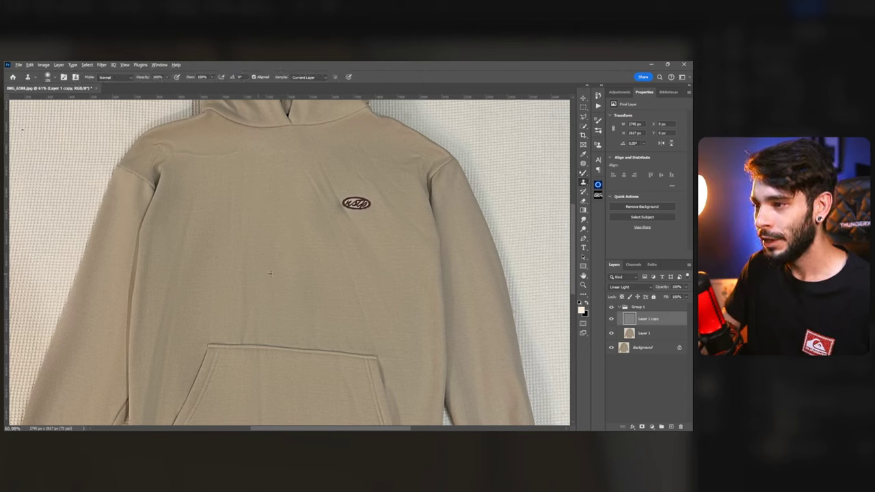
Step: Clone fabric texture from the chest over the spot below the logo, then fit the view
{"action": "left_click", "coordinate": [309, 281], "text": "alt"}
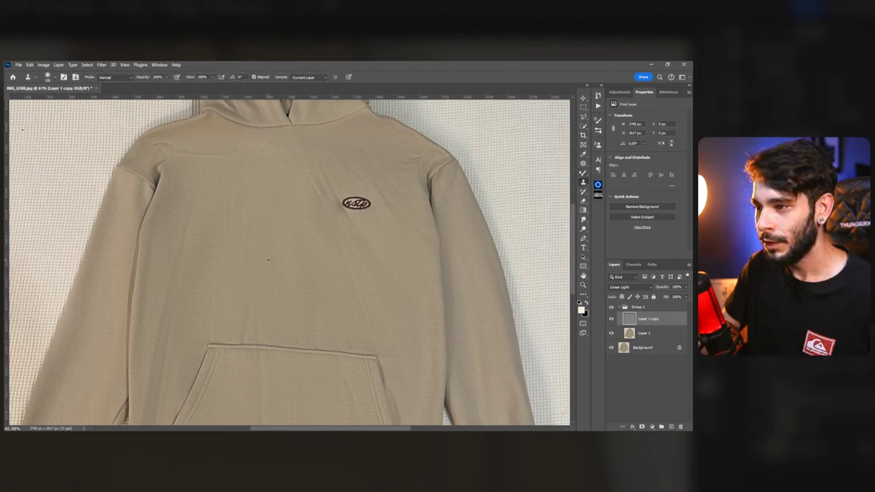
{"action": "left_click", "coordinate": [342, 249]}
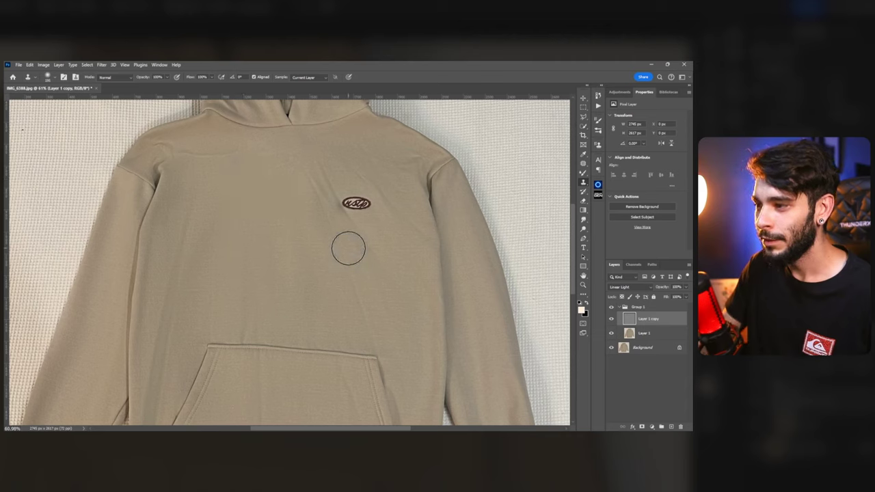
{"action": "left_click_drag", "start_coordinate": [326, 274], "coordinate": [356, 314]}
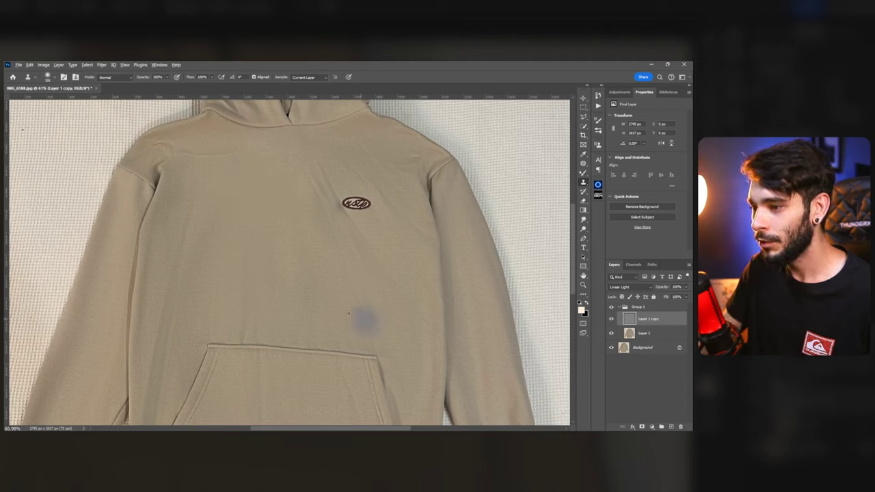
{"action": "key", "text": "v"}
{"action": "key", "text": "ctrl+0"}
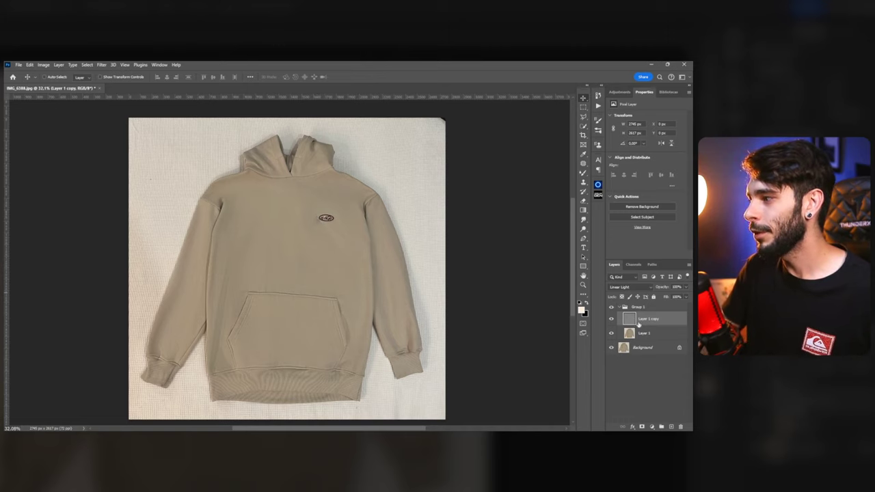
Step: Collapse Group 1, toggle it off and on twice to compare, zoom in, then fit to screen
{"action": "left_click", "coordinate": [620, 307]}
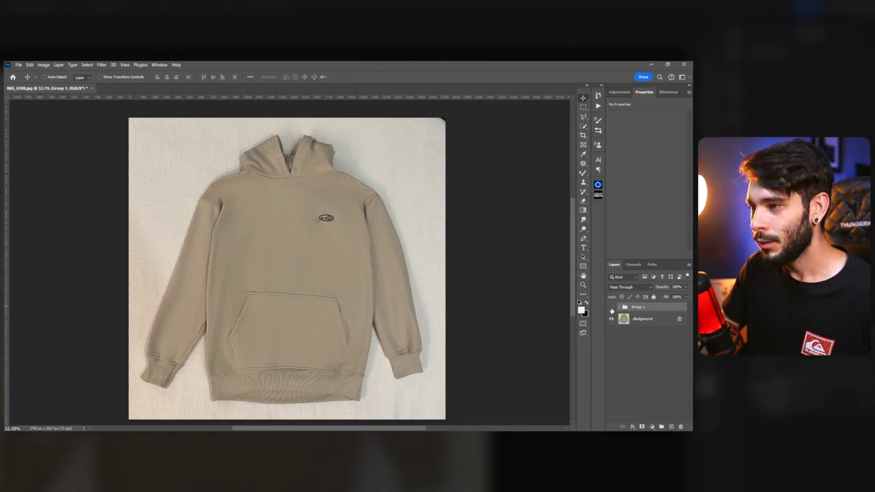
{"action": "left_click", "coordinate": [612, 307]}
{"action": "left_click", "coordinate": [612, 308]}
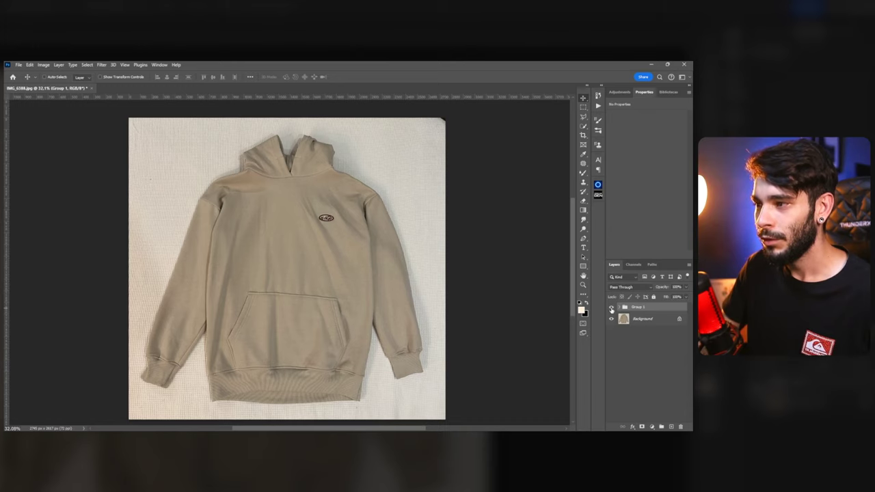
{"action": "left_click", "coordinate": [611, 308]}
{"action": "left_click", "coordinate": [611, 308]}
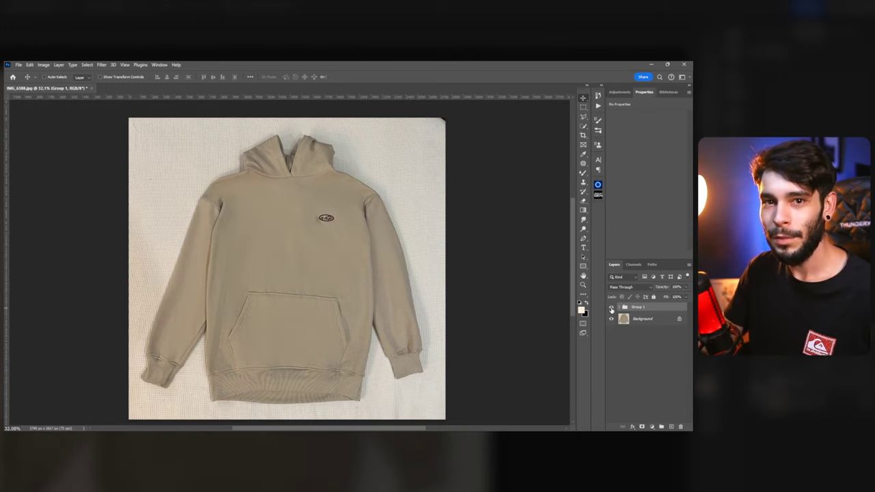
{"action": "scroll", "coordinate": [281, 229], "scroll_direction": "up", "scroll_amount": 3}
{"action": "scroll", "coordinate": [287, 223], "scroll_direction": "up", "scroll_amount": 2}
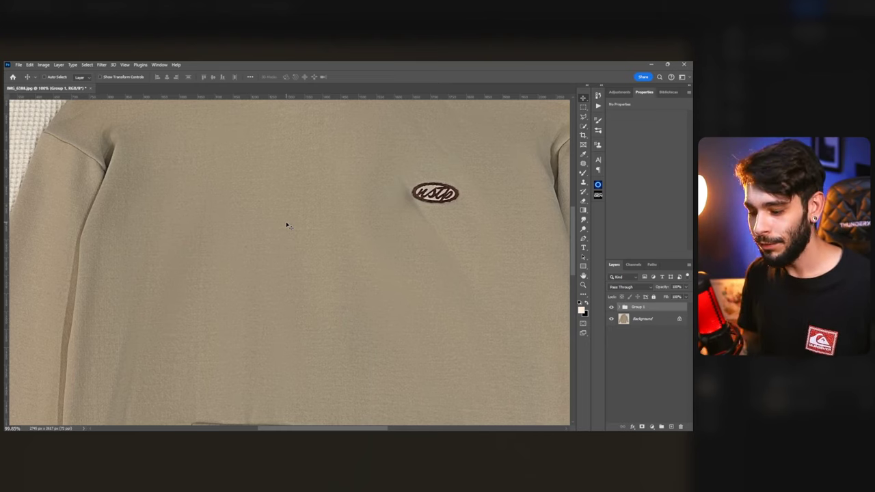
{"action": "key", "text": "ctrl+0"}
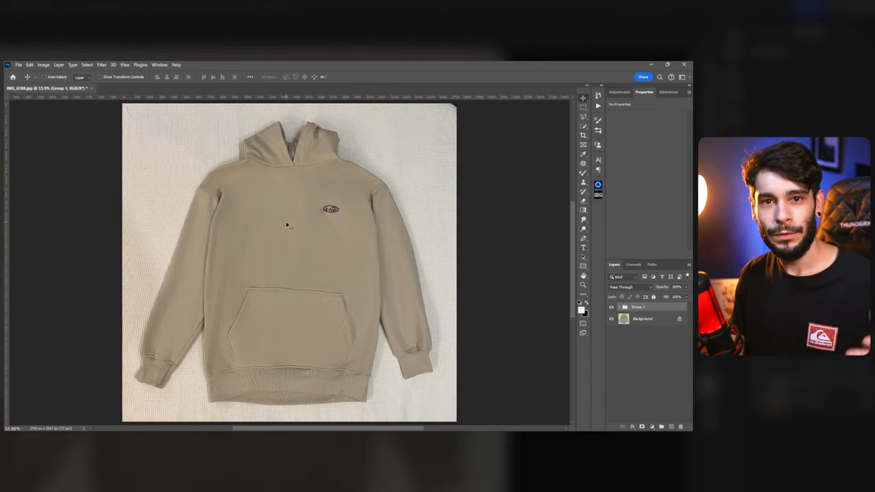